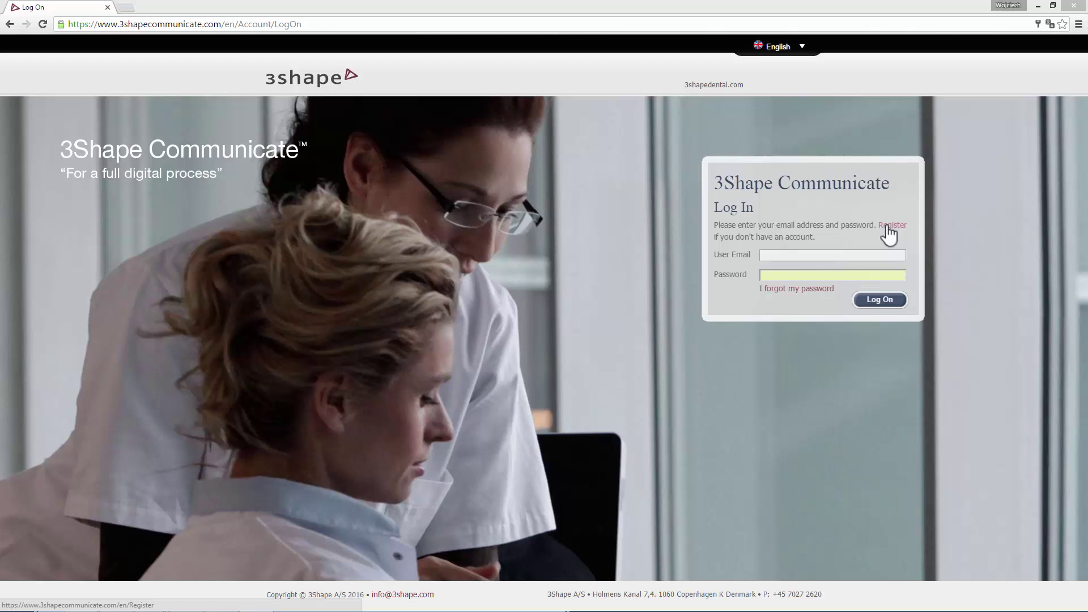
- Follow the Register link on the Communicate Log On page to reach lab/clinic sign-up
left_click(886, 227)
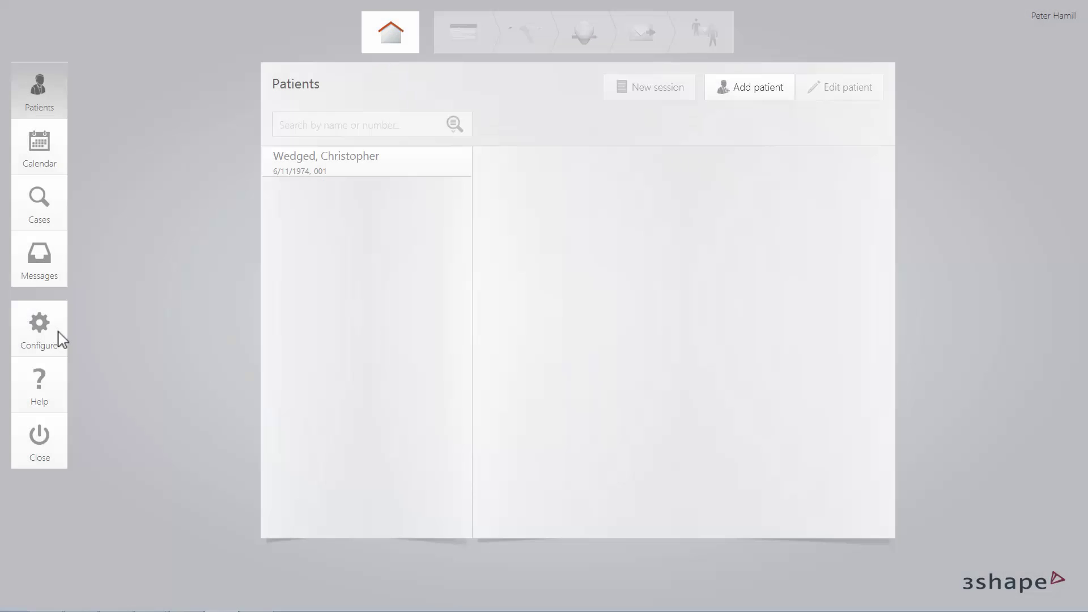
- Enter the clinic's Communicate account e-mail and password under Lab Connections settings
left_click(42, 333)
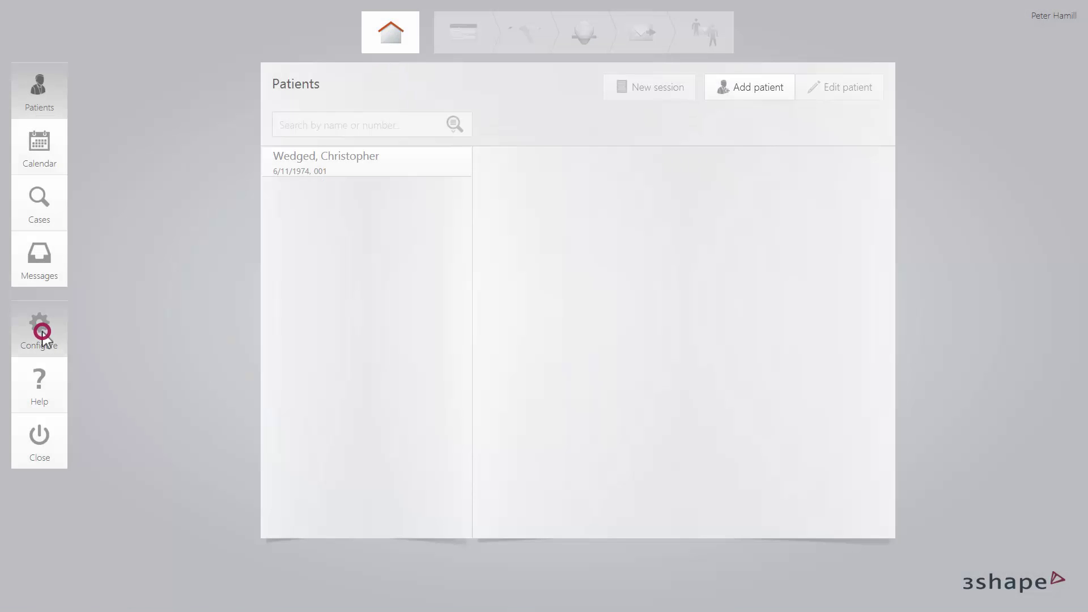
left_click(351, 304)
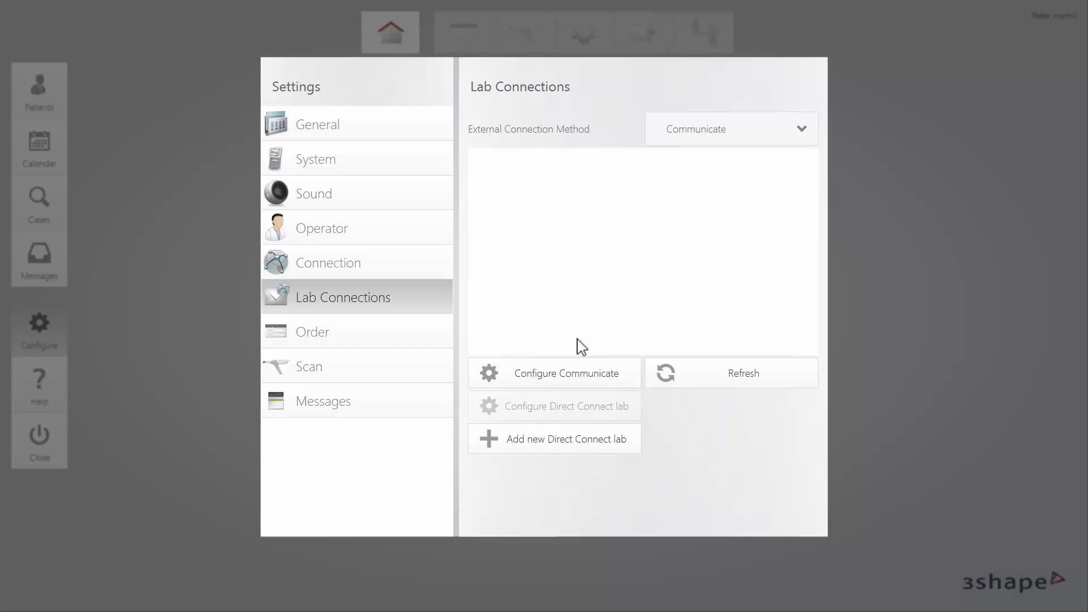
left_click(555, 374)
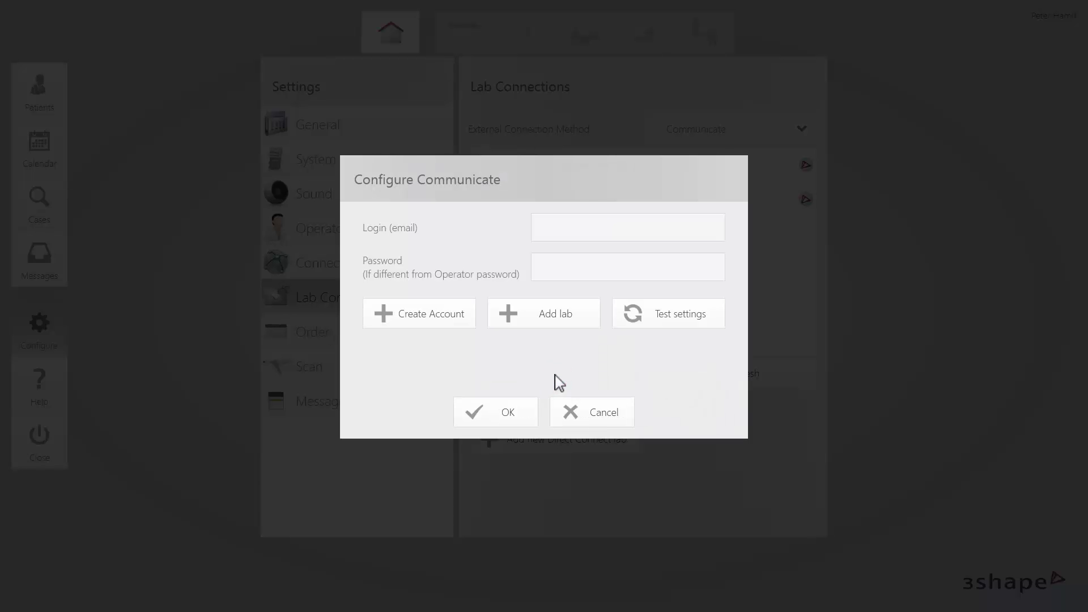
key("Tab")
type("*******************")
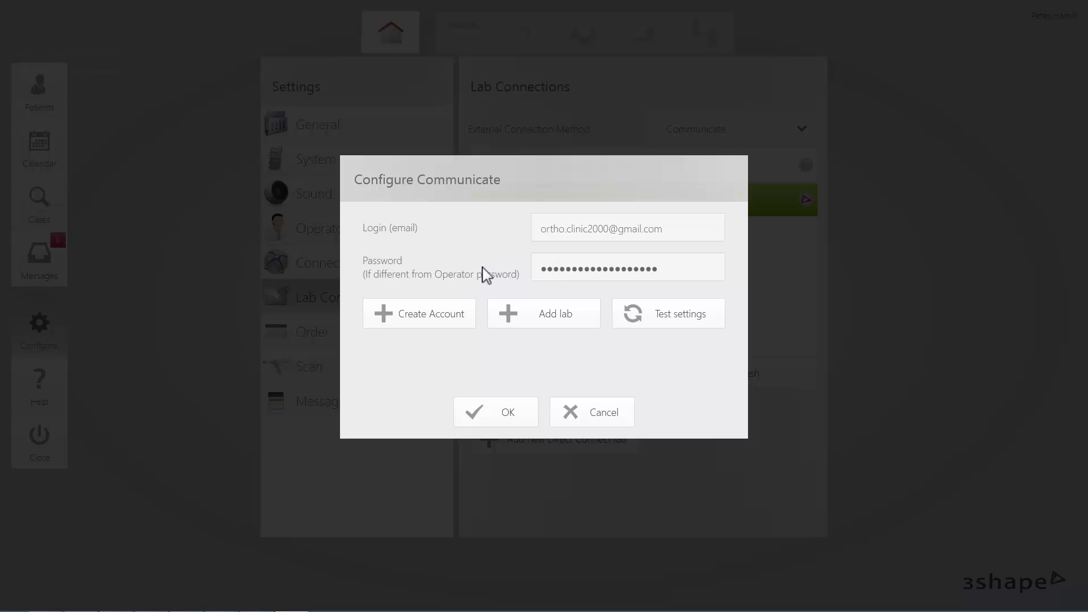
- Test the Communicate login, confirm the settings, and acknowledge the downloaded labs
left_click(660, 320)
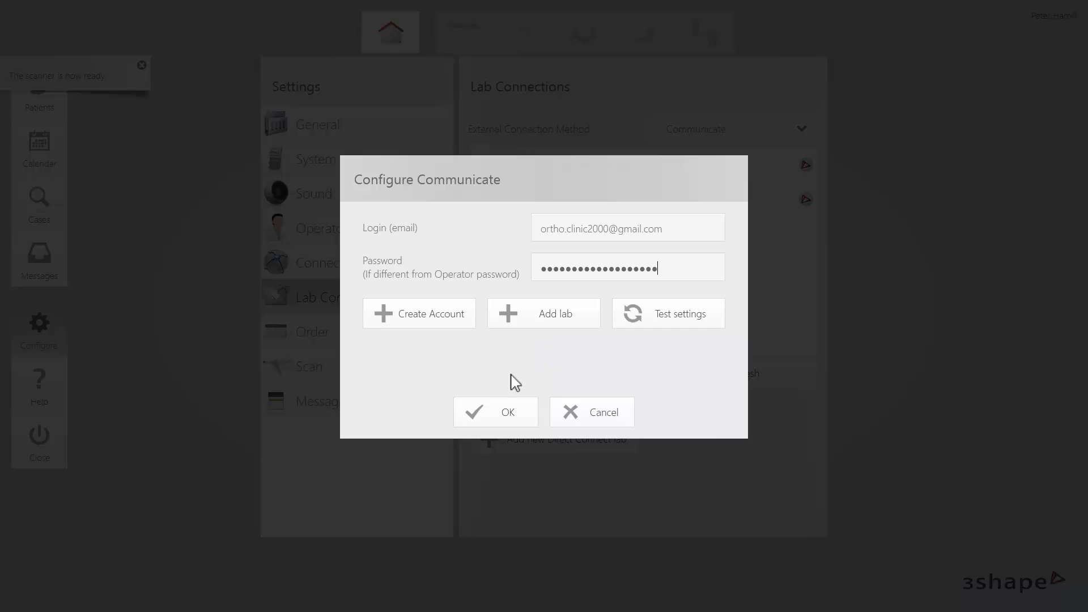
left_click(501, 413)
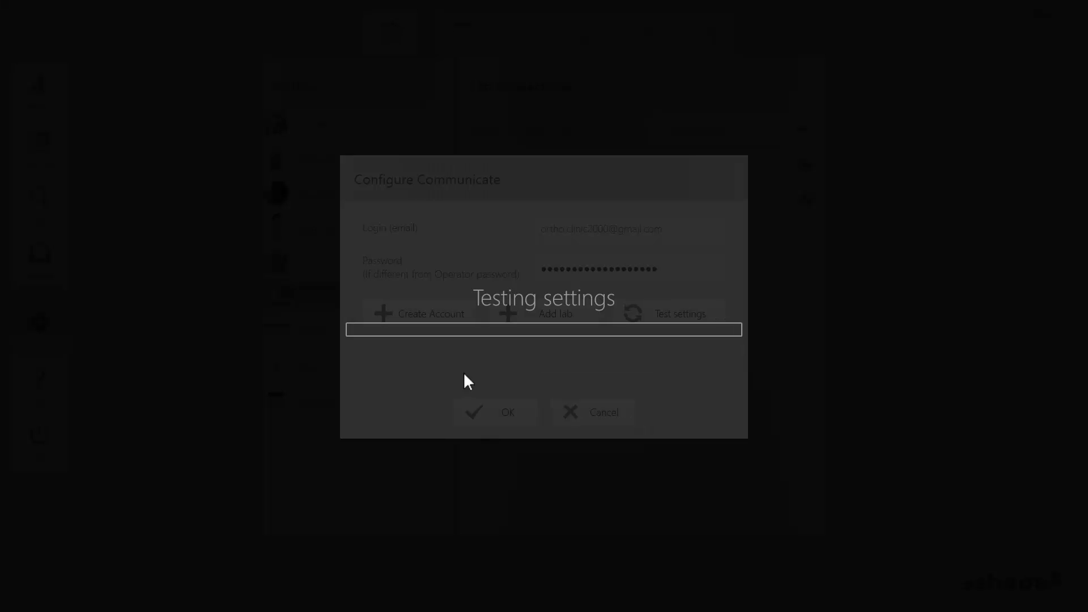
left_click(545, 344)
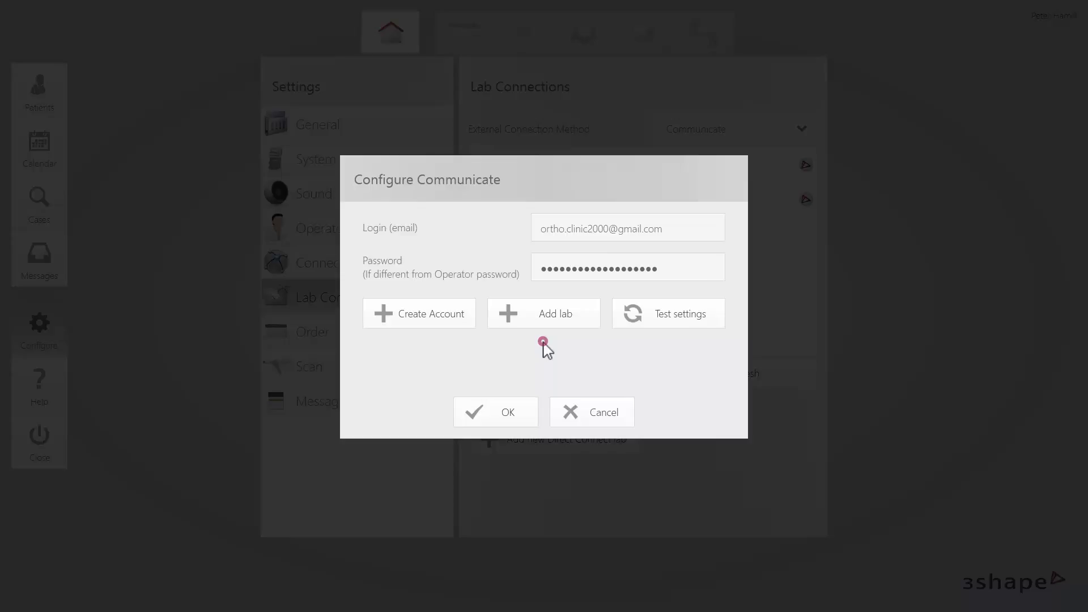
left_click(543, 345)
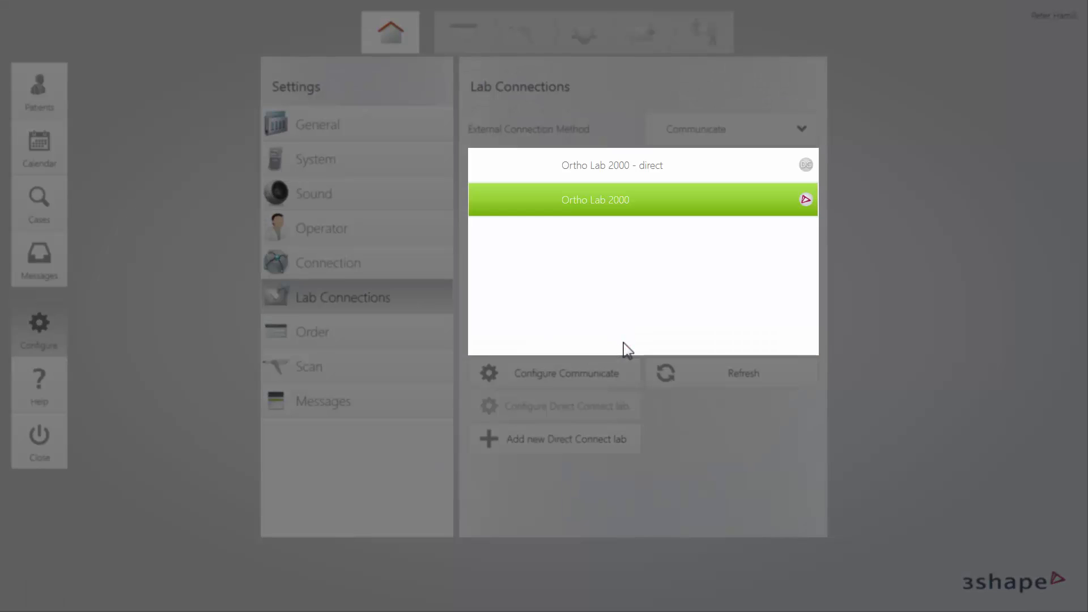
- Keep Ortho Lab 2000 as the selected Communicate lab and return to Patients
left_click(682, 165)
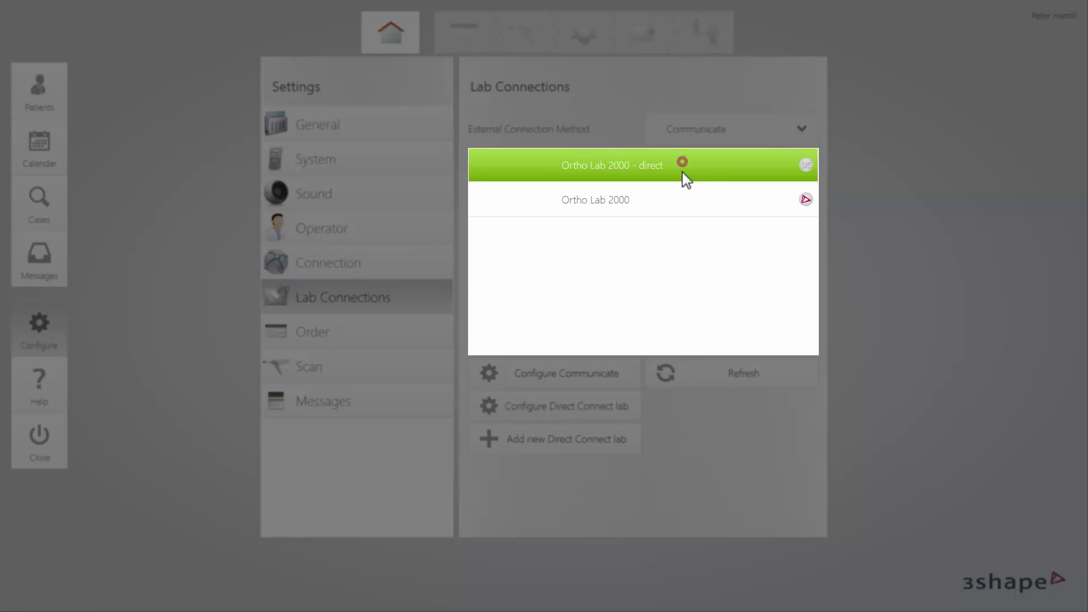
left_click(683, 200)
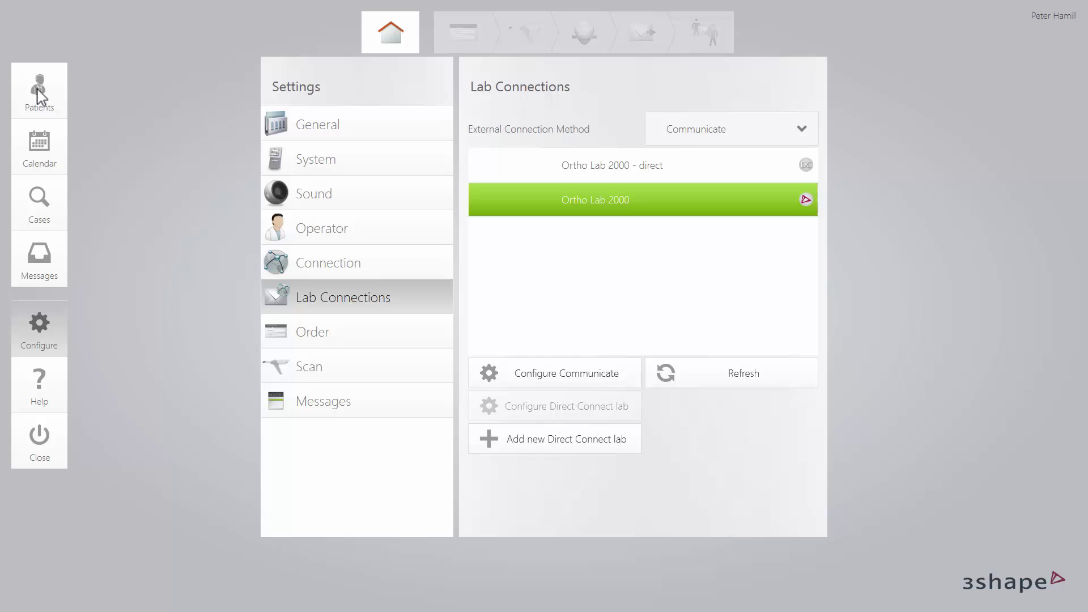
left_click(39, 93)
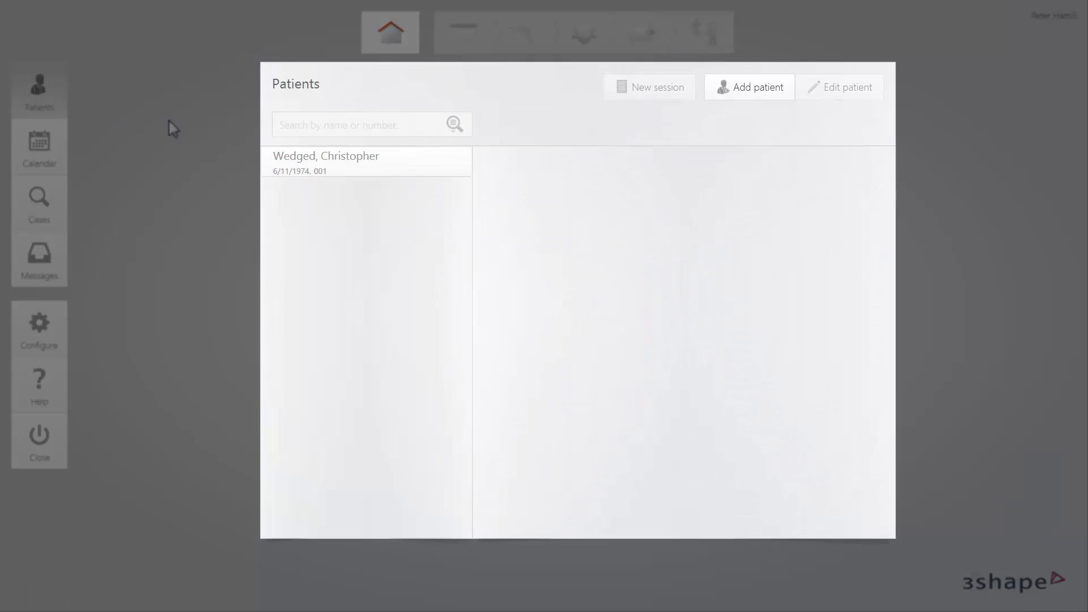
- Start a new study-model session for the listed patient, addressed to Ortho Lab 2000
left_click(357, 165)
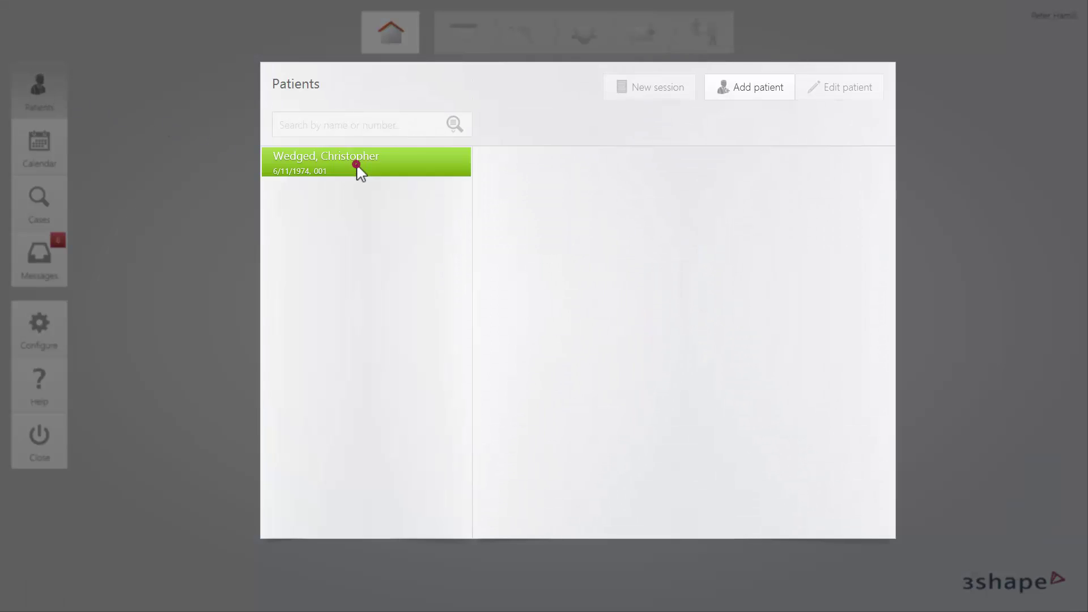
left_click(542, 89)
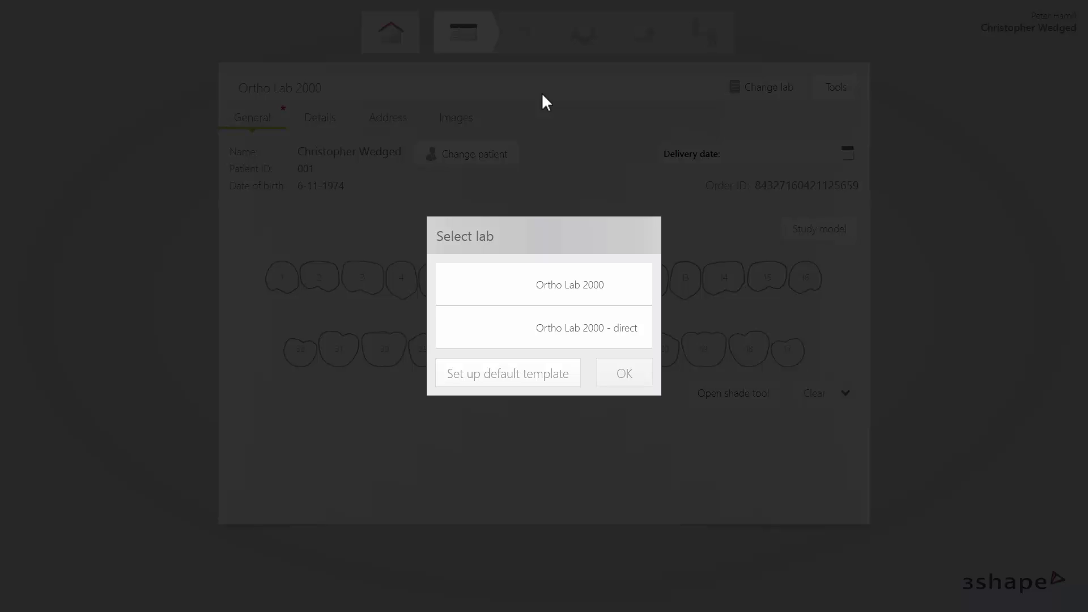
left_click(558, 283)
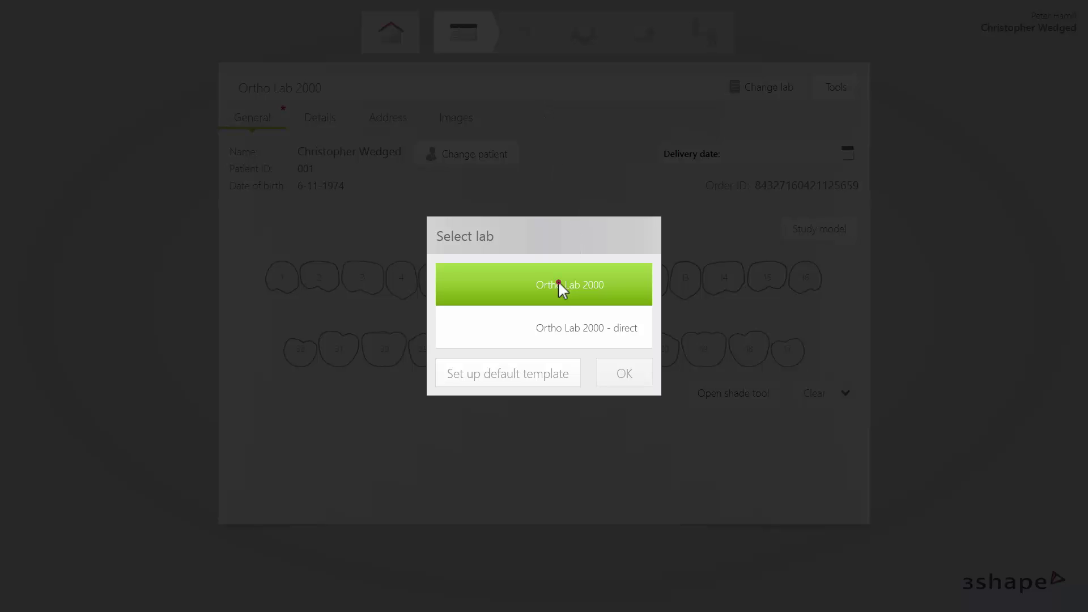
double_click(558, 284)
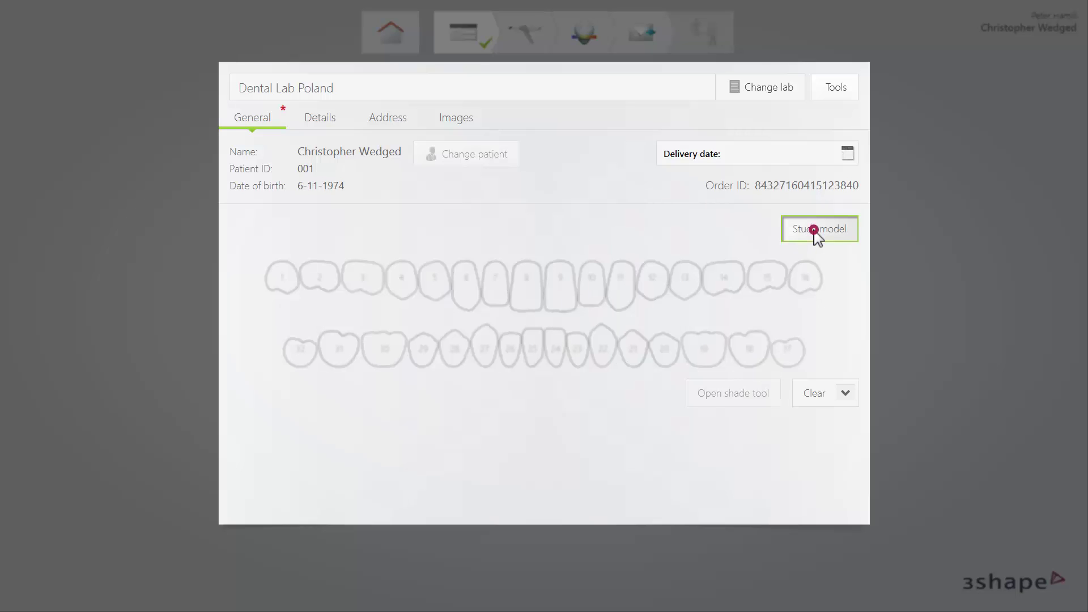
left_click(814, 233)
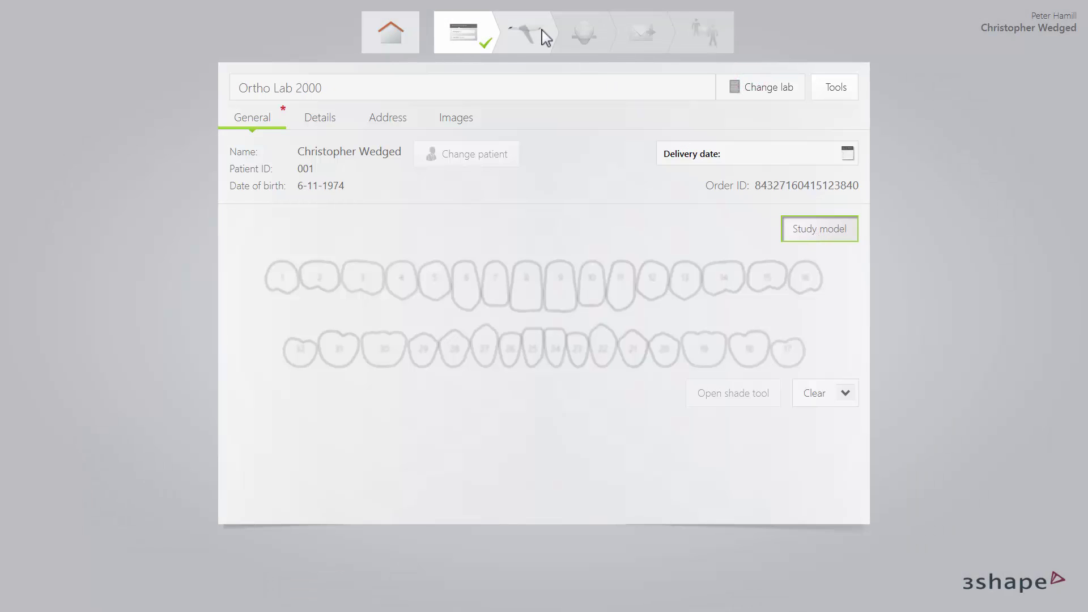
left_click(543, 35)
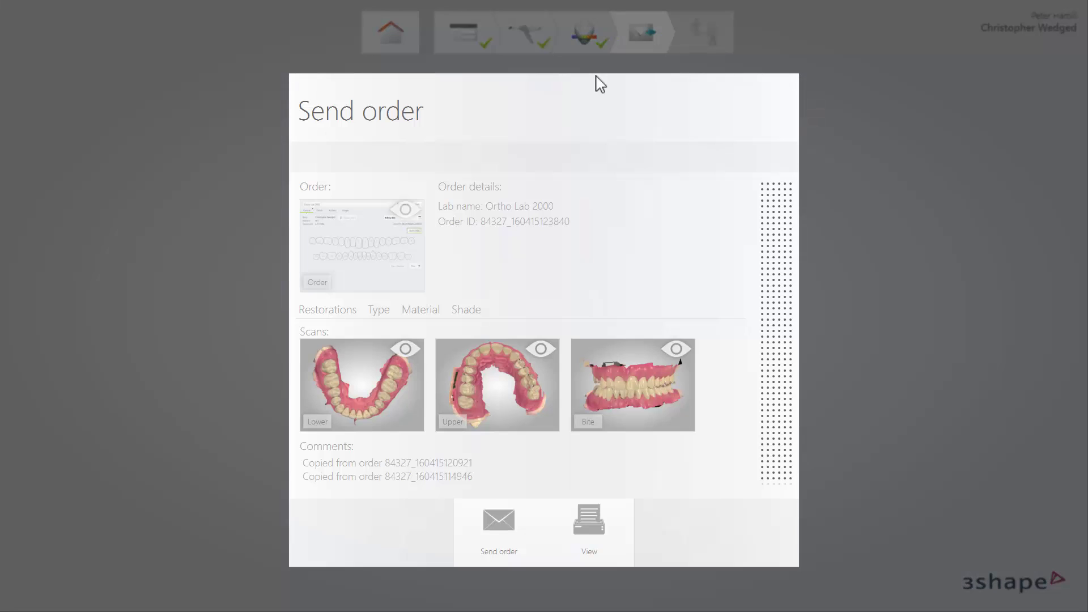
- Send the study-model order with lower, upper and bite scans to Ortho Lab 2000
left_click(493, 512)
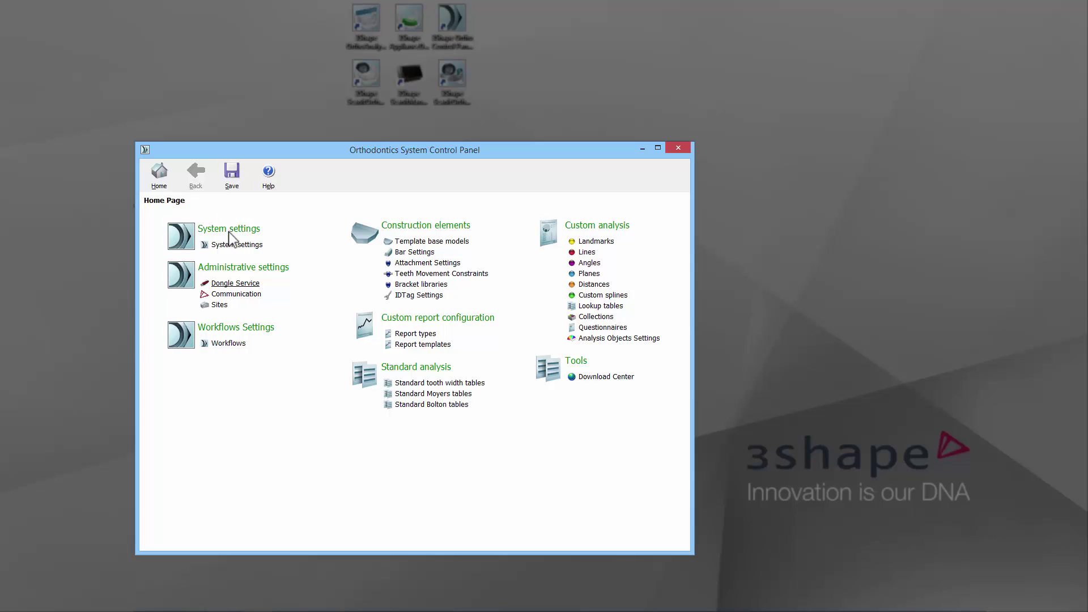
- Enable Communicate integration and enter the lab account's e-mail and password
left_click(235, 294)
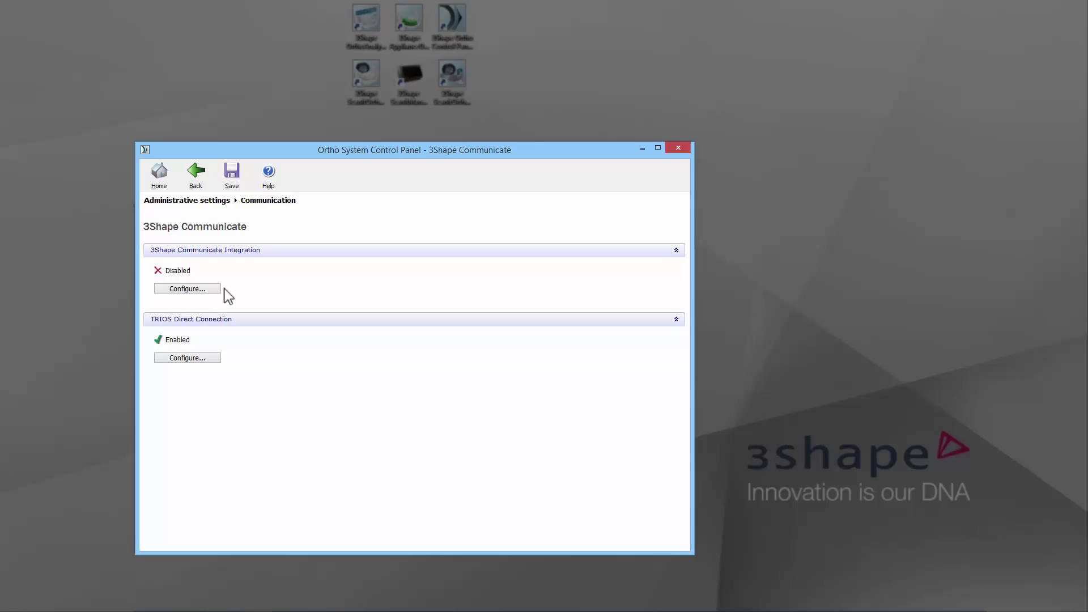
left_click(209, 291)
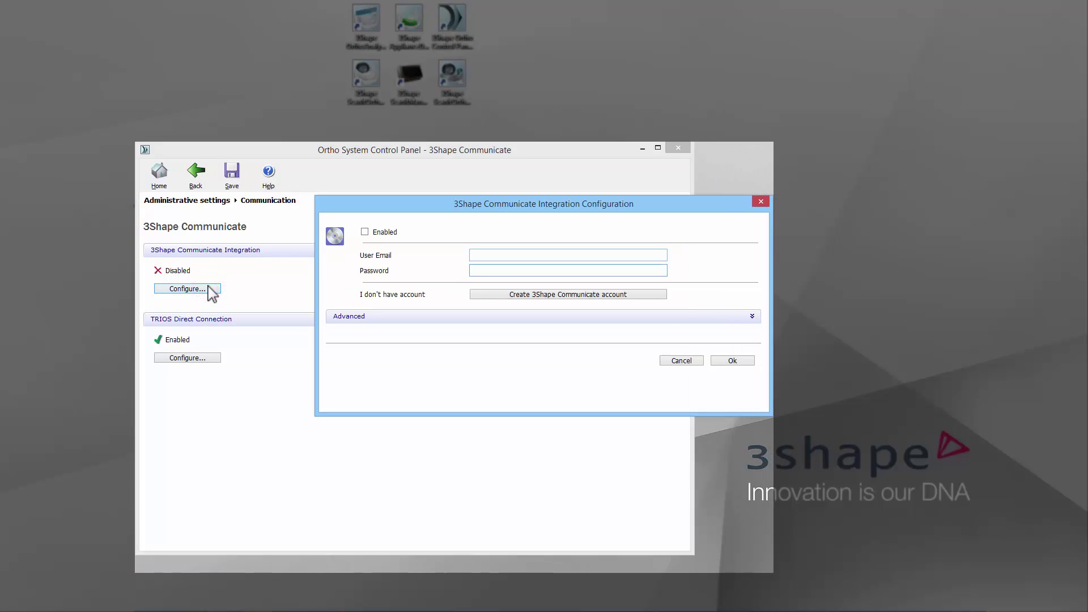
left_click(364, 233)
left_click(488, 256)
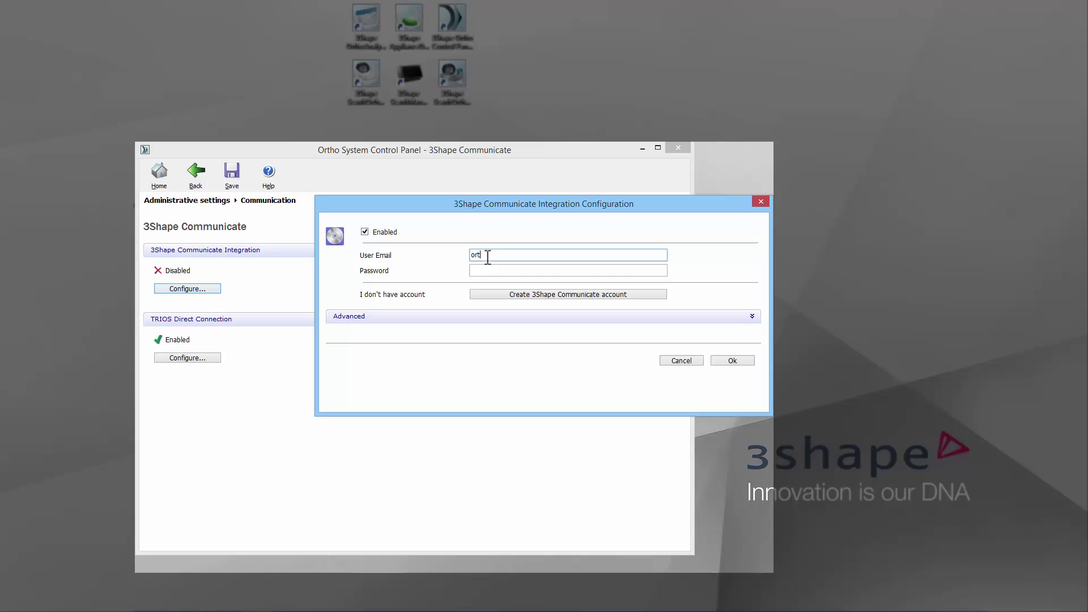
left_click(494, 271)
type("*************")
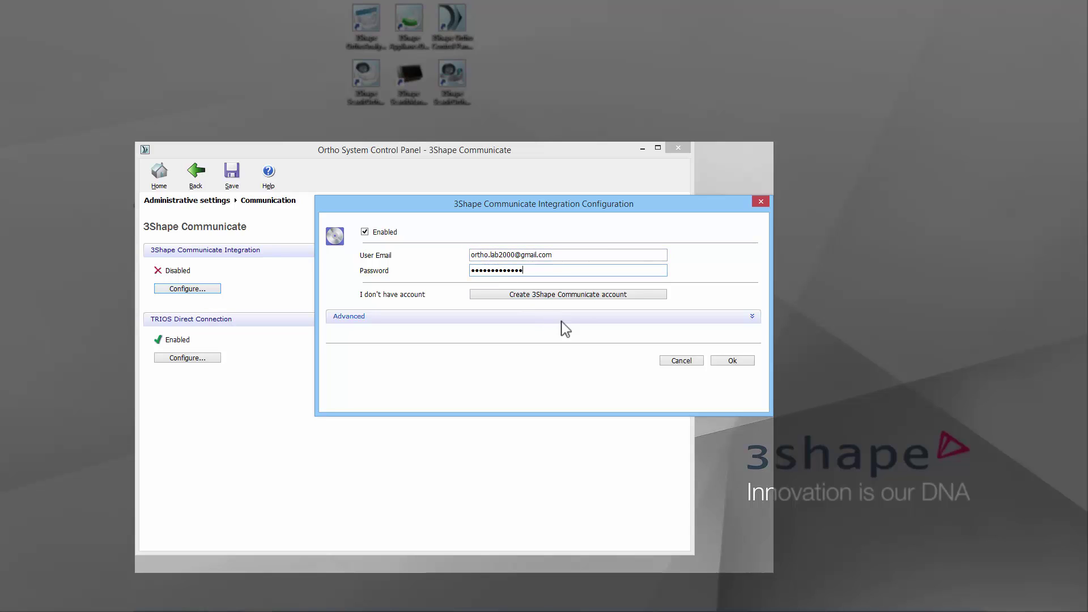
left_click(578, 317)
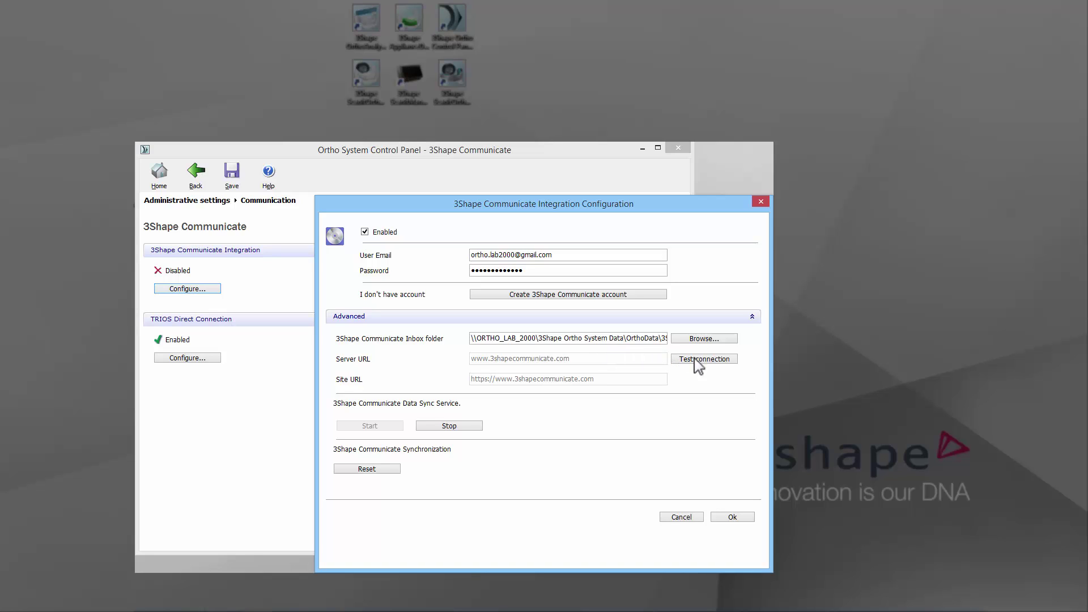
- Test the Communicate connection successfully, then apply and confirm the integration settings
left_click(714, 359)
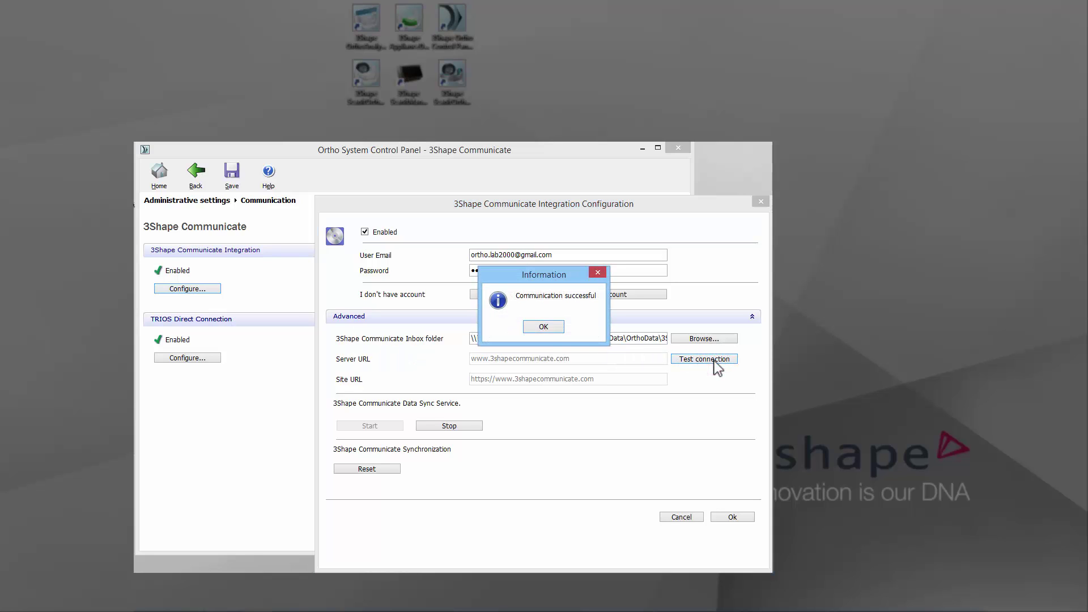
left_click(549, 328)
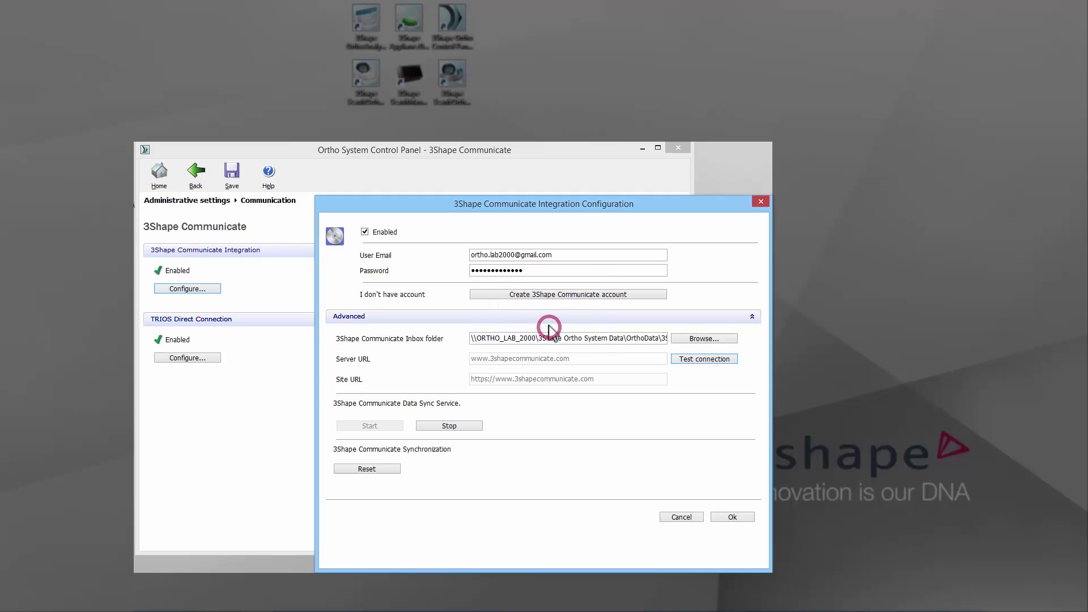
left_click(729, 517)
left_click(505, 376)
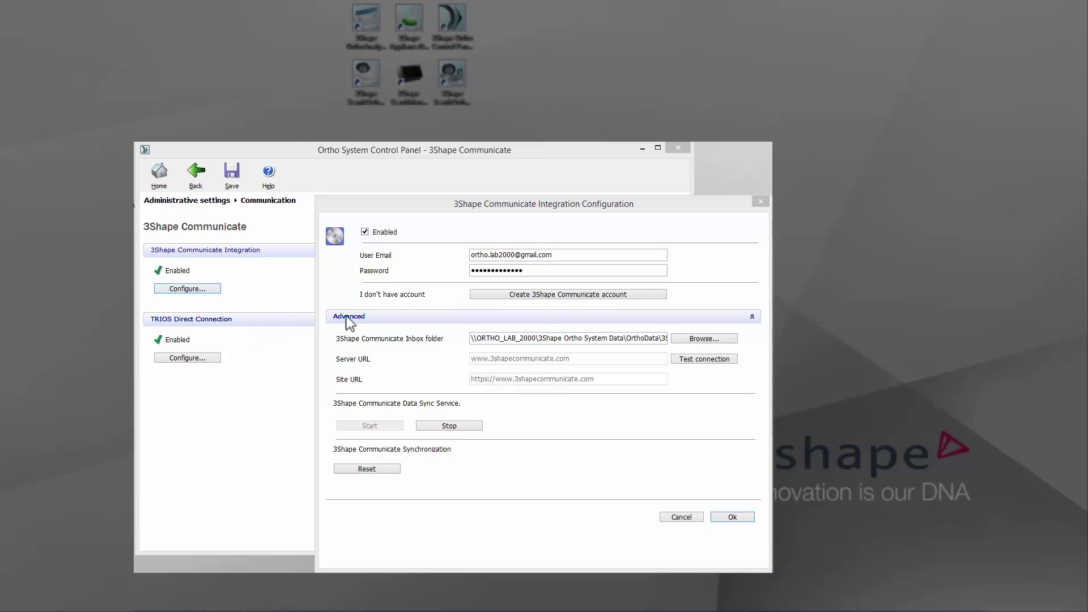
left_click(532, 378)
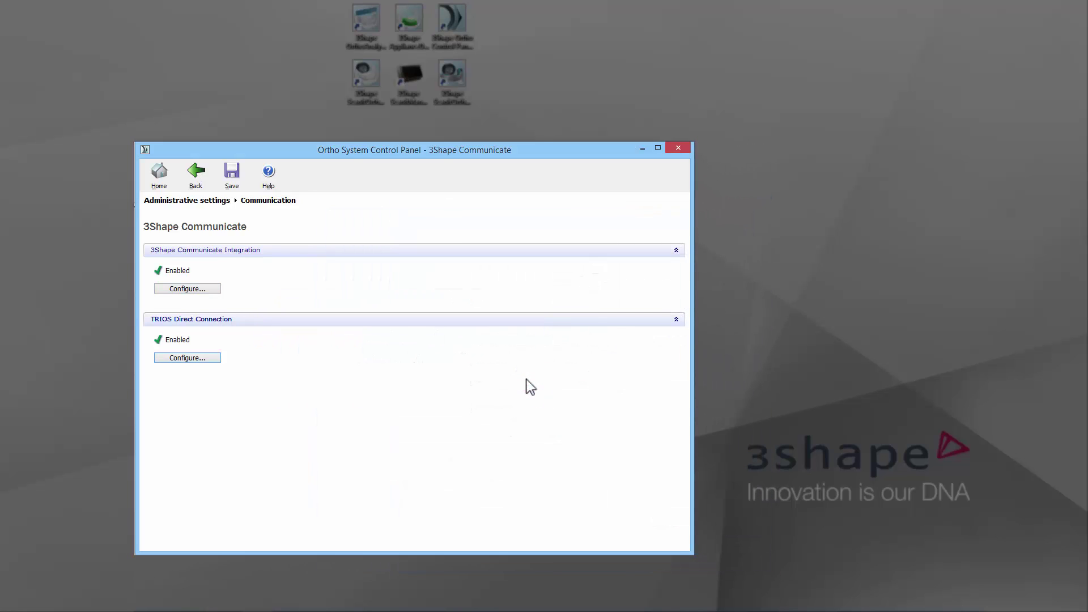
- Show the incoming Communicate orders and begin accepting the order for patient 001
left_click(196, 175)
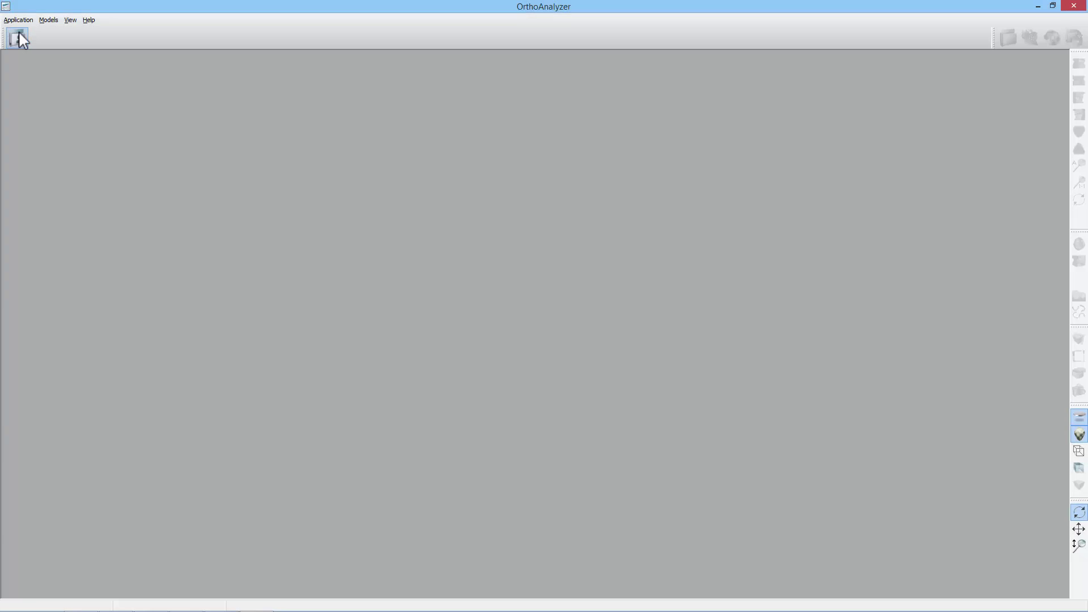
left_click(19, 37)
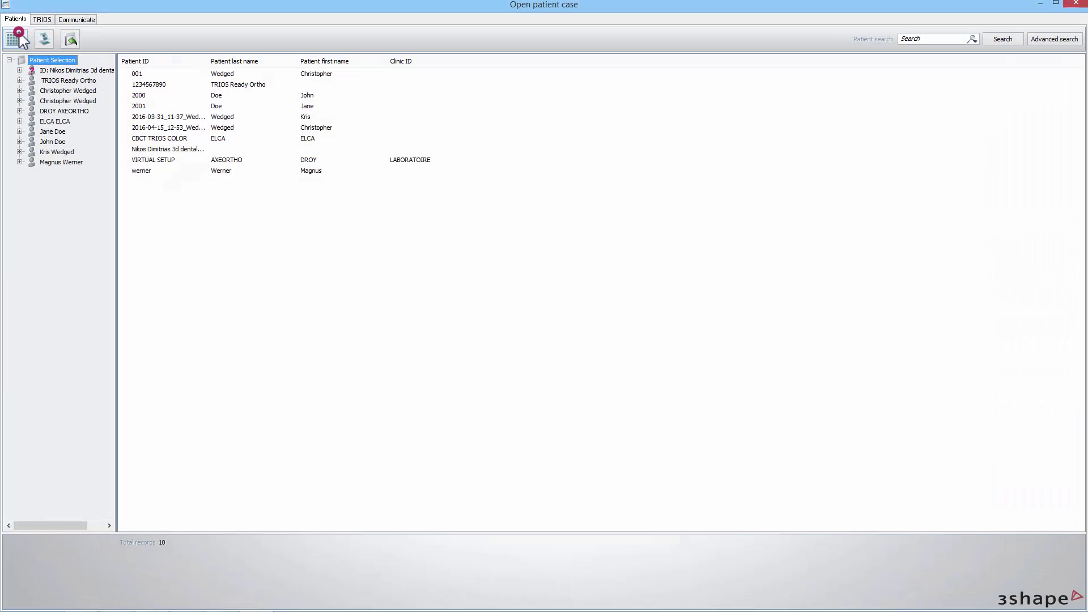
left_click(77, 19)
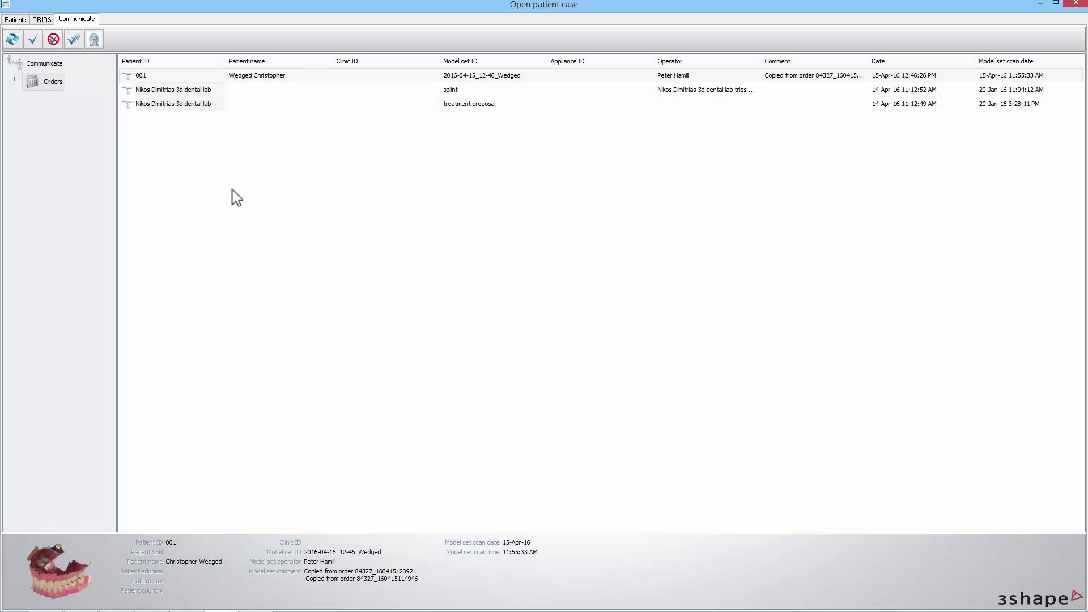
left_click(160, 86)
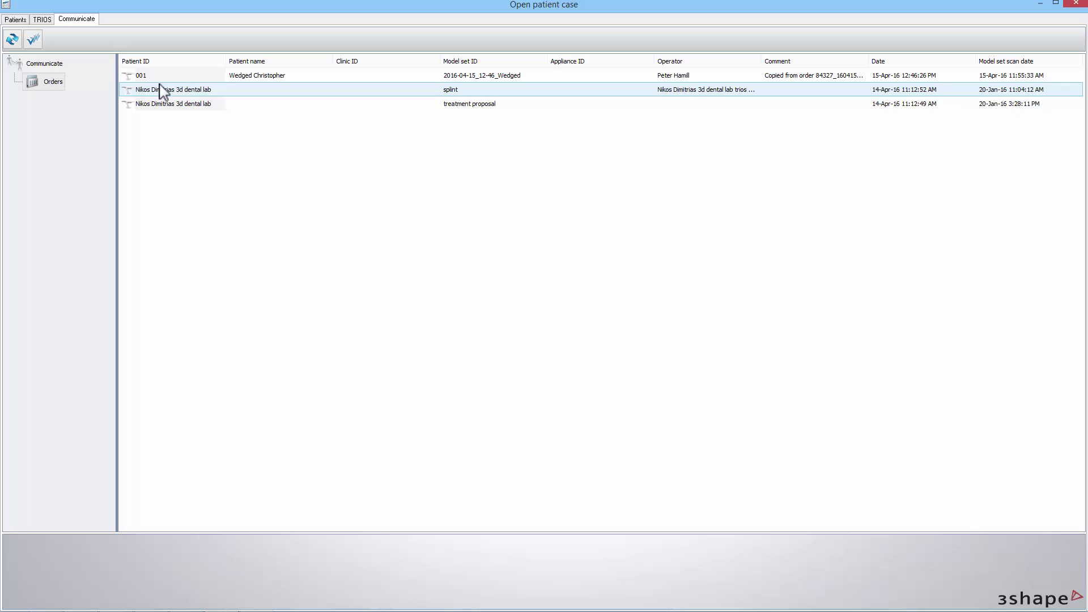
left_click(152, 76)
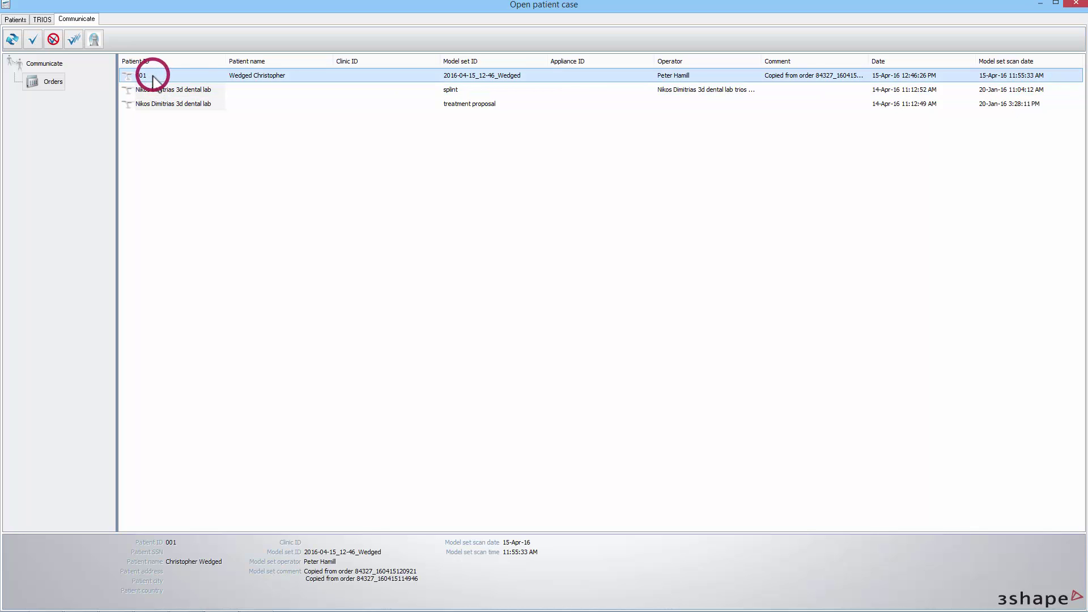
left_click(32, 39)
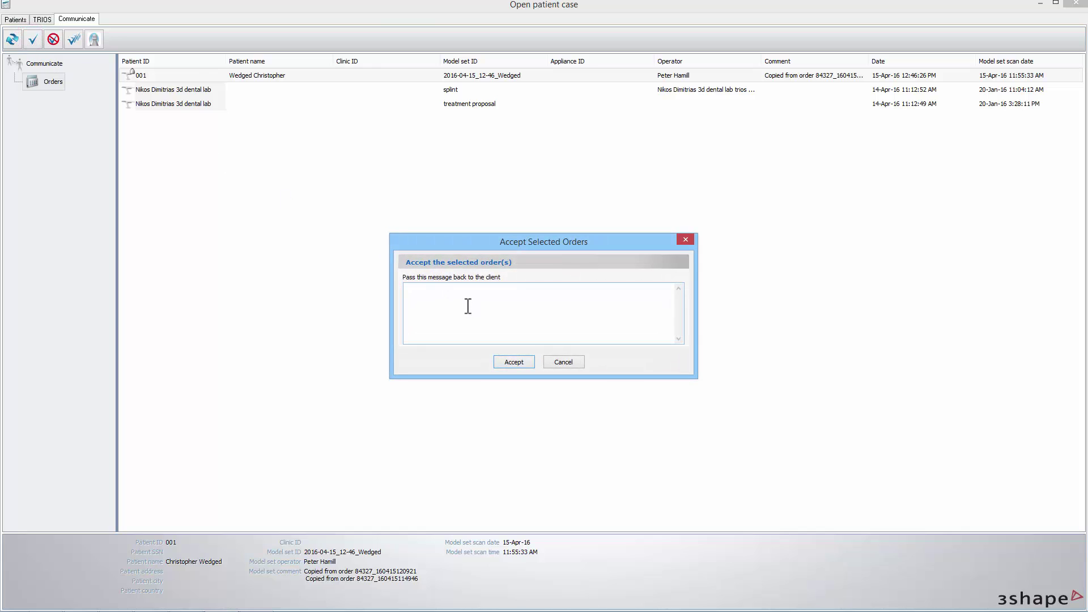
- Accept the patient 001 order without a message back to the sender
left_click(514, 363)
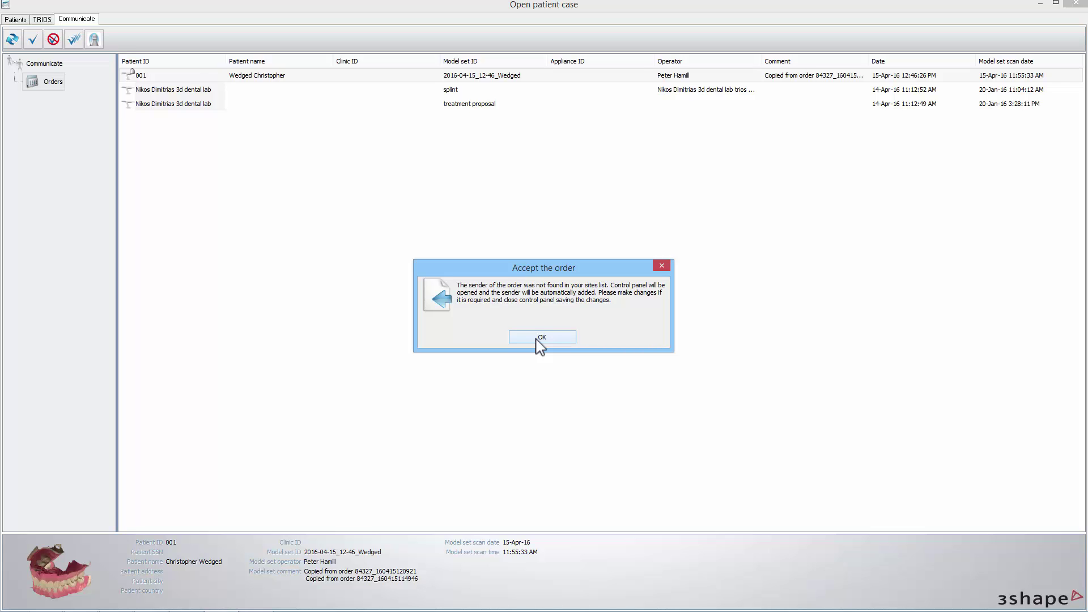
- Acknowledge the unknown-sender notice and save the new Ortho Clinic 2000 site with Communicate enabled
left_click(540, 339)
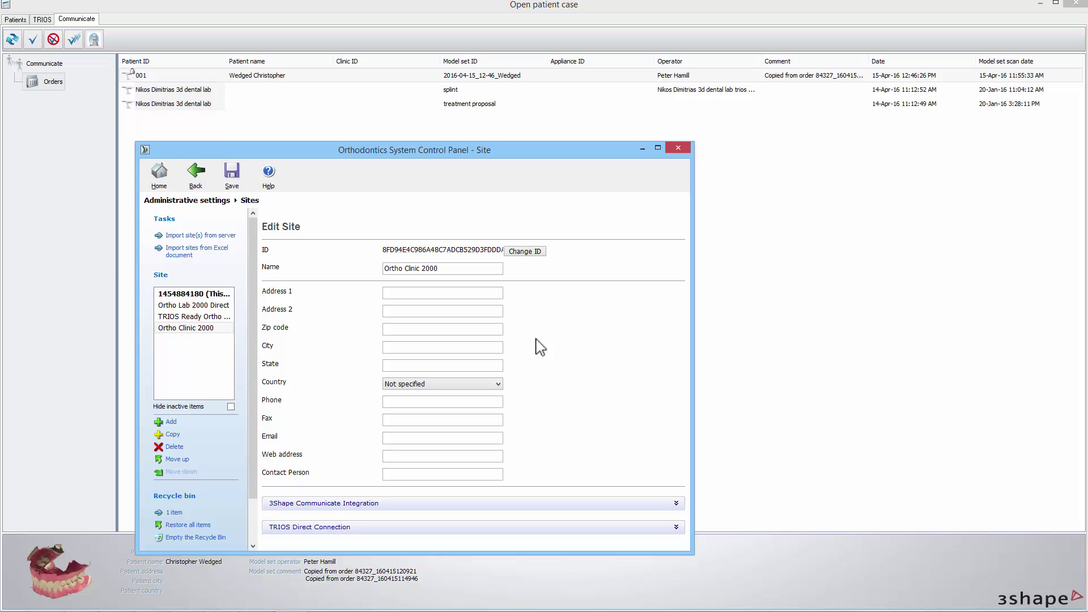
left_click(430, 504)
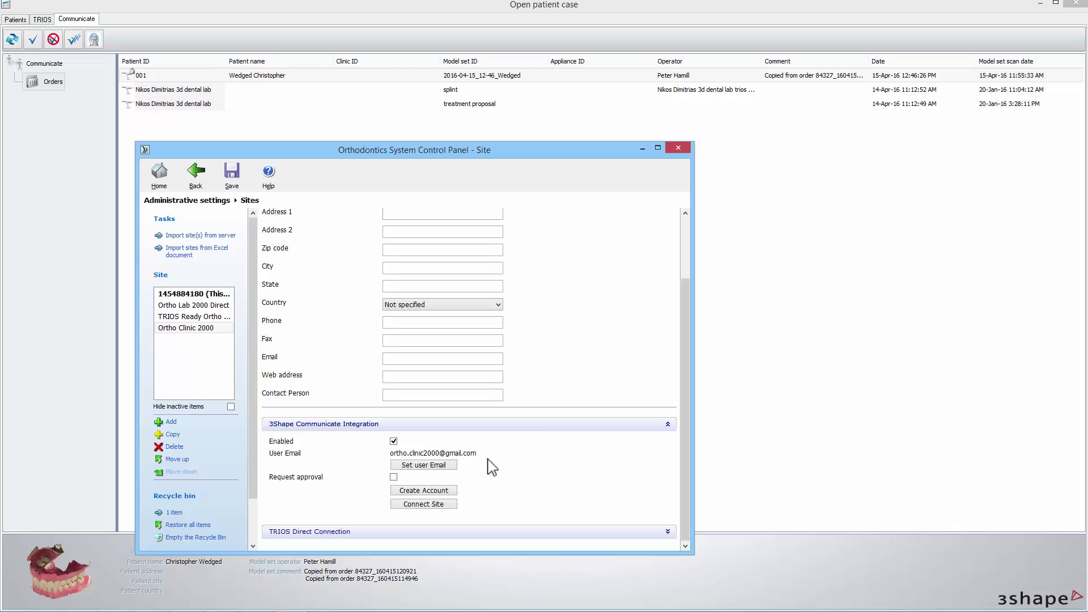
scroll(492, 466, "up", 3)
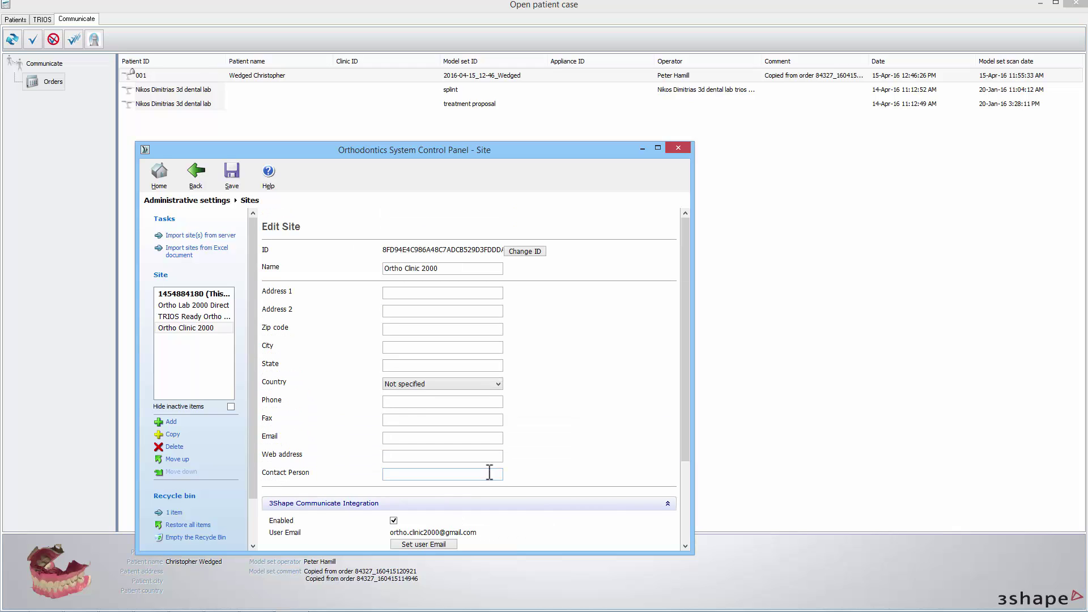
left_click(232, 186)
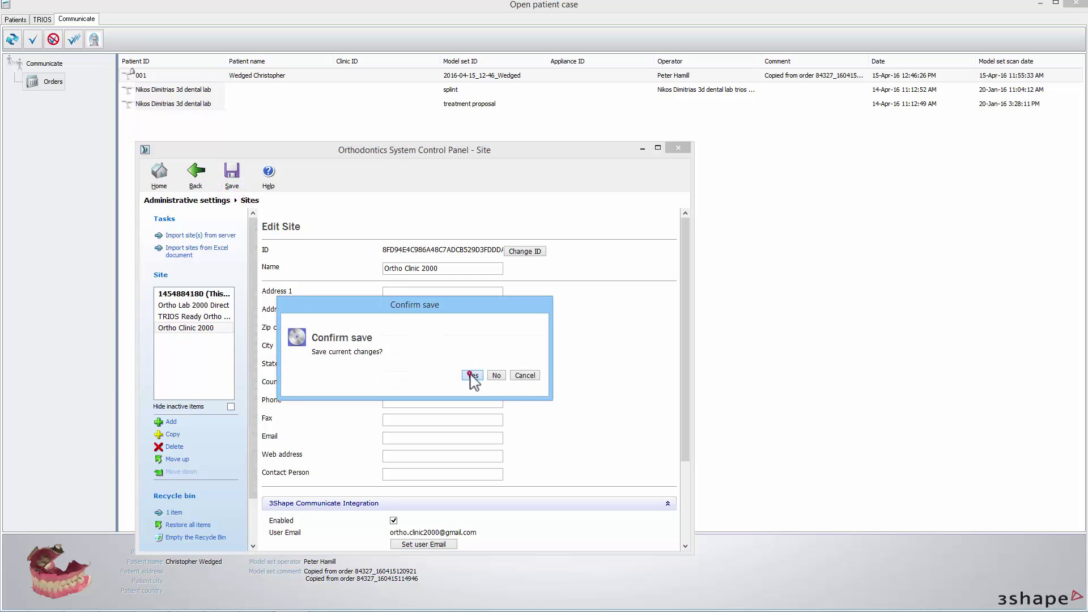
left_click(470, 376)
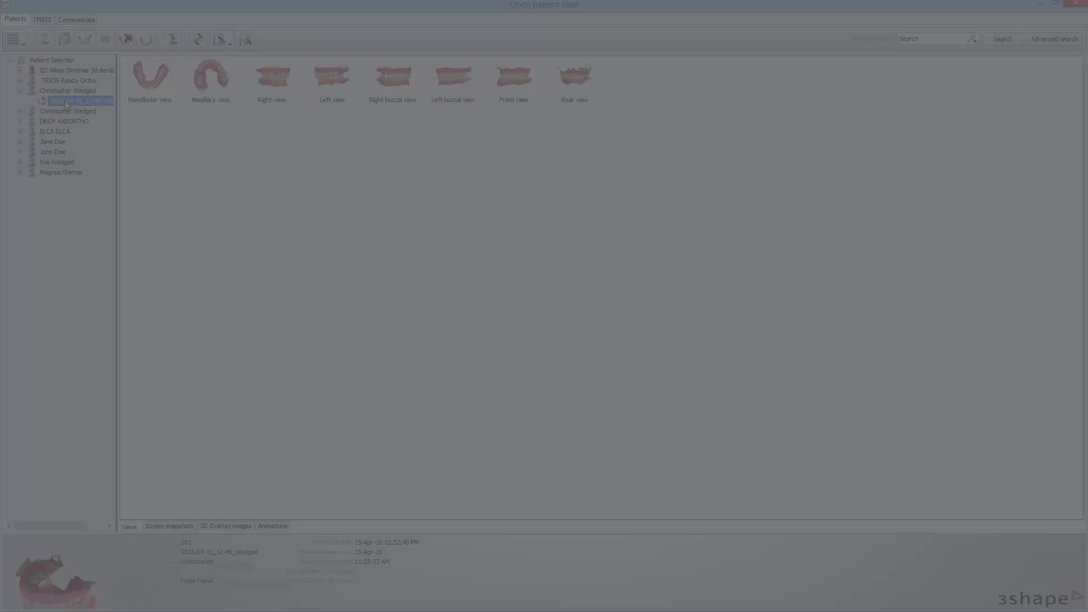